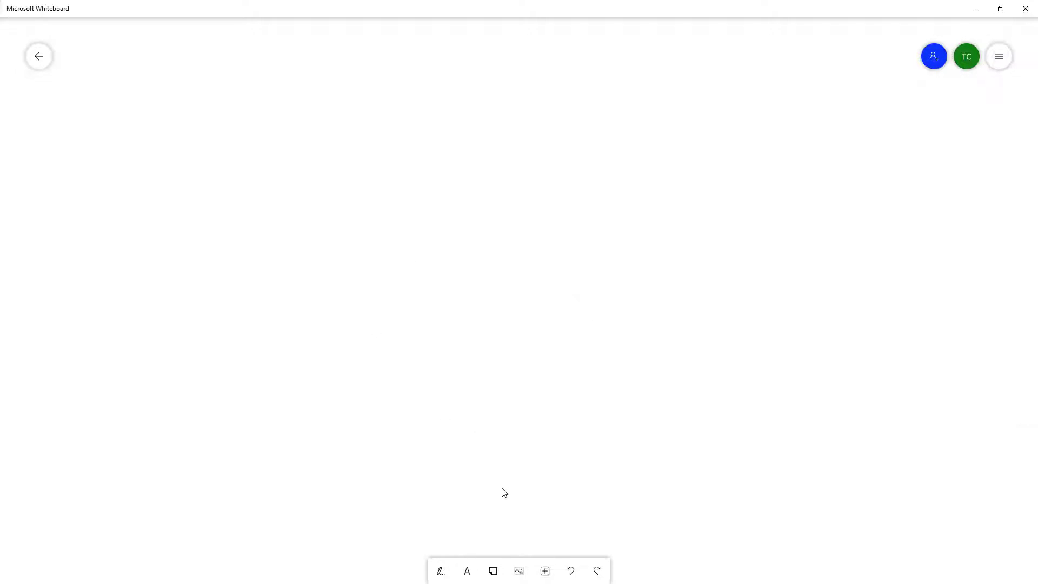
Step: Start a webcam photo capture using the Camera option in the Image menu
{"action": "left_click", "coordinate": [513, 574]}
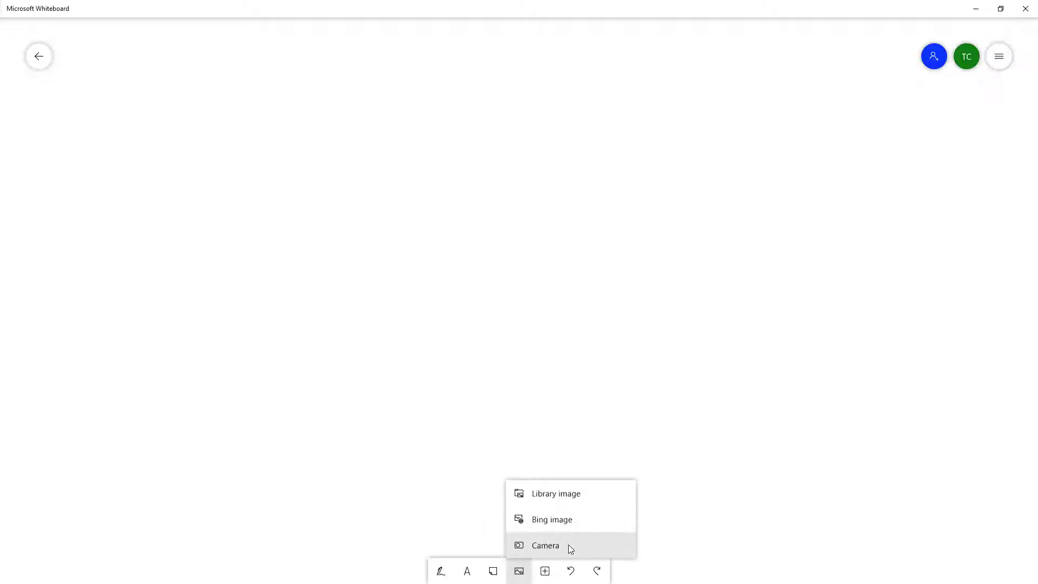
{"action": "left_click", "coordinate": [568, 544]}
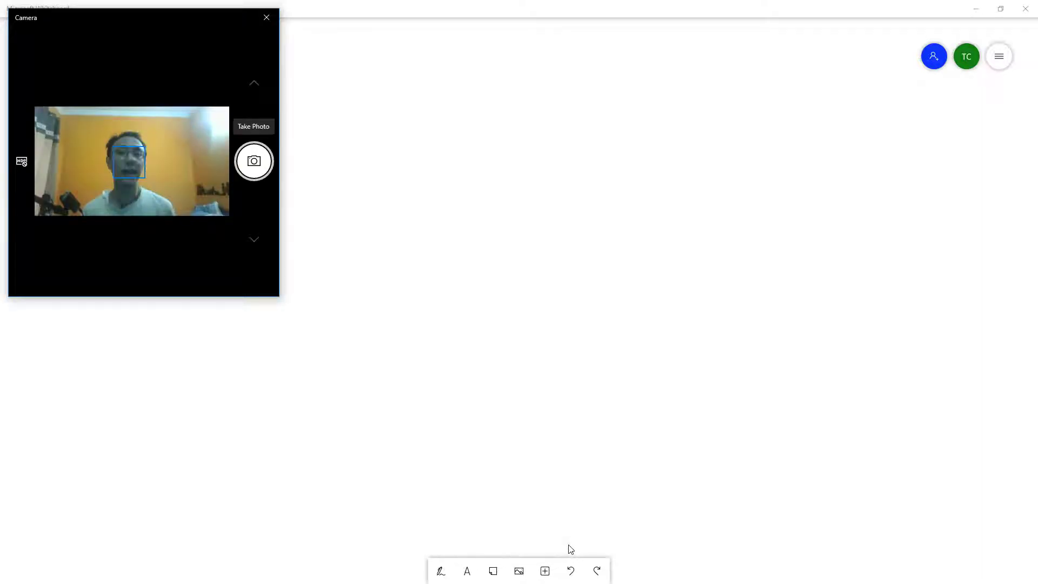
Step: Take a webcam photo, tighten the circular crop around the face, and save it
{"action": "left_click", "coordinate": [254, 160]}
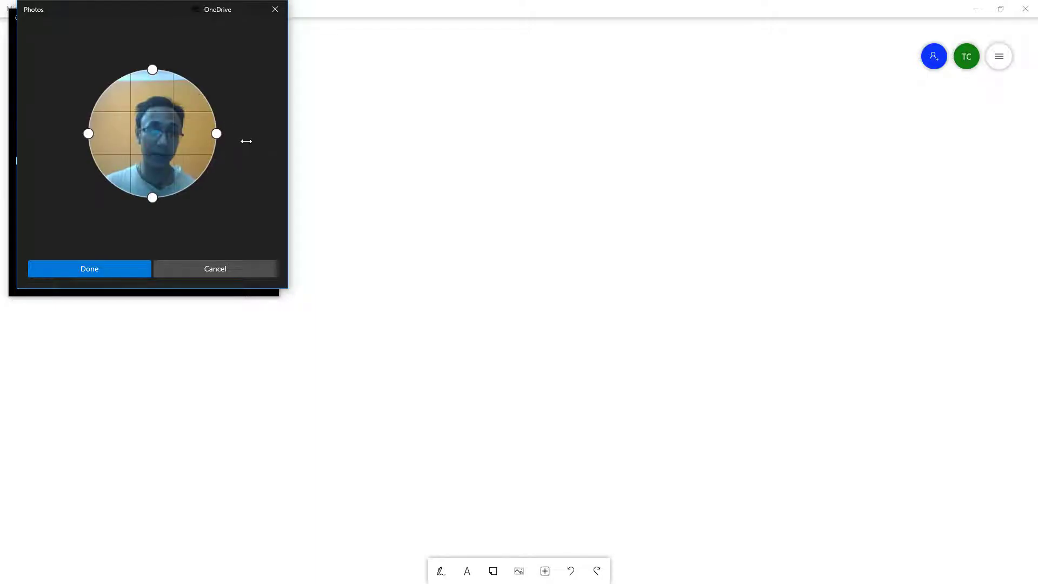
{"action": "scroll", "coordinate": [217, 134], "scroll_direction": "down", "scroll_amount": 2}
{"action": "left_click_drag", "start_coordinate": [150, 134], "coordinate": [76, 143]}
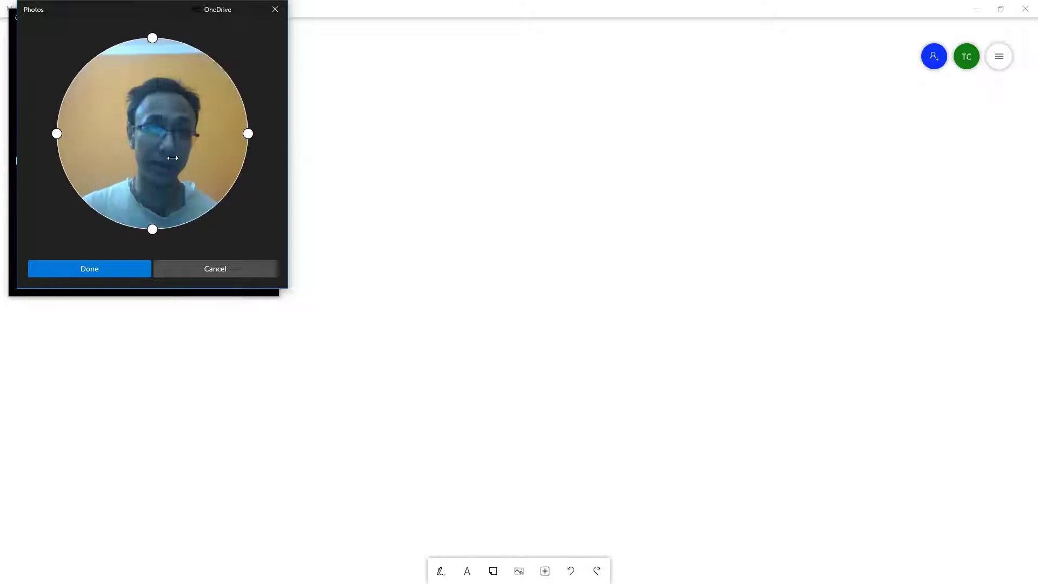
{"action": "mouse_move", "coordinate": [56, 144]}
{"action": "left_mouse_down"}
{"action": "mouse_move", "coordinate": [102, 152]}
{"action": "mouse_move", "coordinate": [59, 152]}
{"action": "left_mouse_up"}
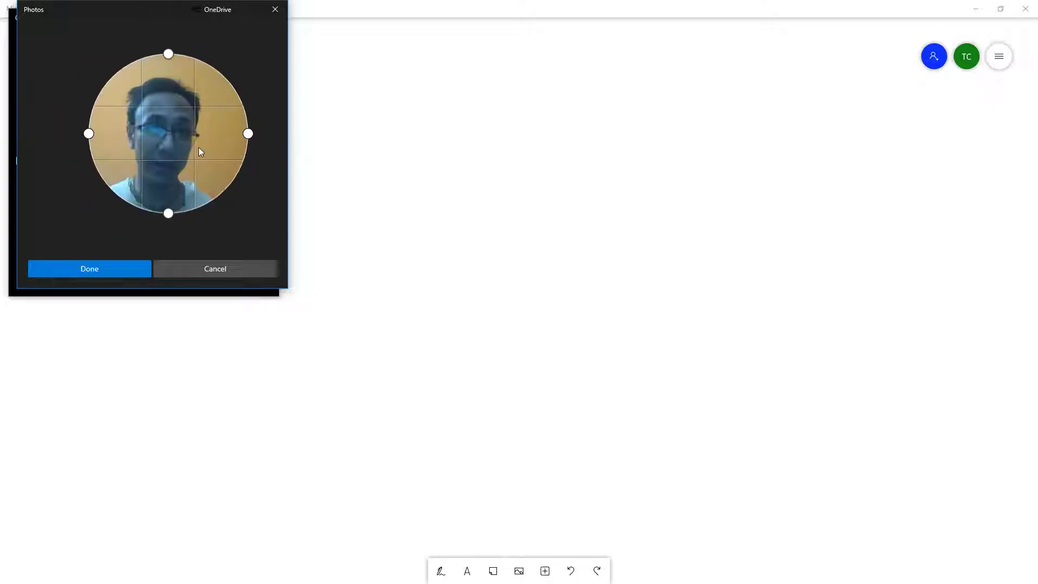
{"action": "left_click_drag", "start_coordinate": [148, 147], "coordinate": [225, 146]}
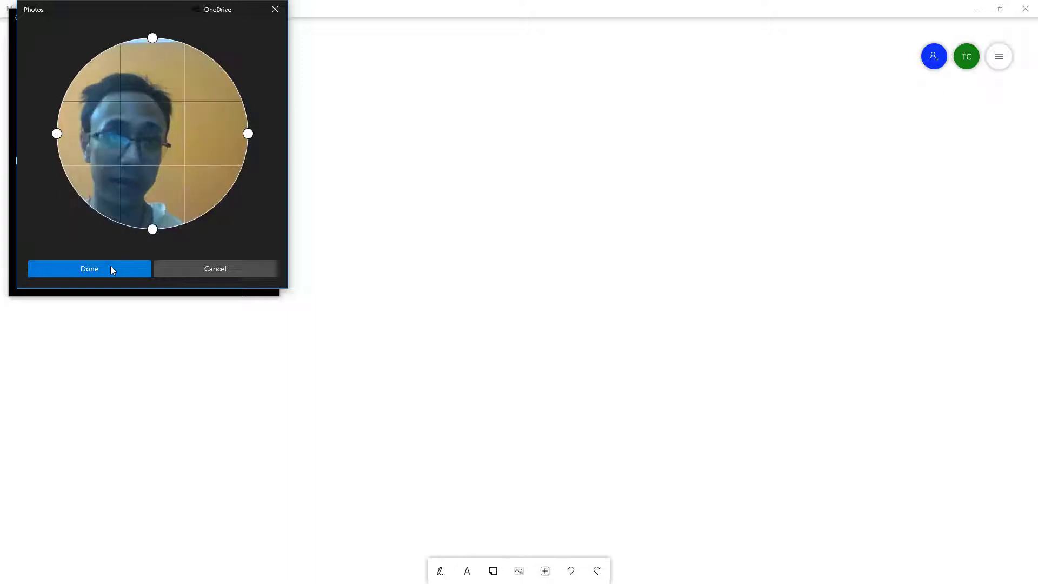
{"action": "left_click", "coordinate": [111, 269]}
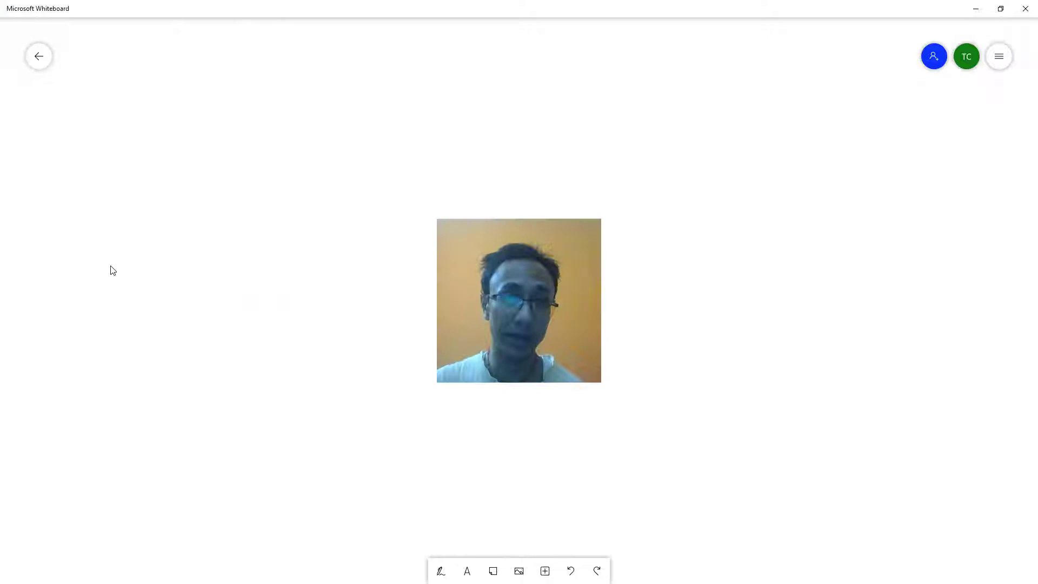
Step: Tilt the webcam photo, give it a like, and lock it to the background
{"action": "left_click", "coordinate": [588, 293]}
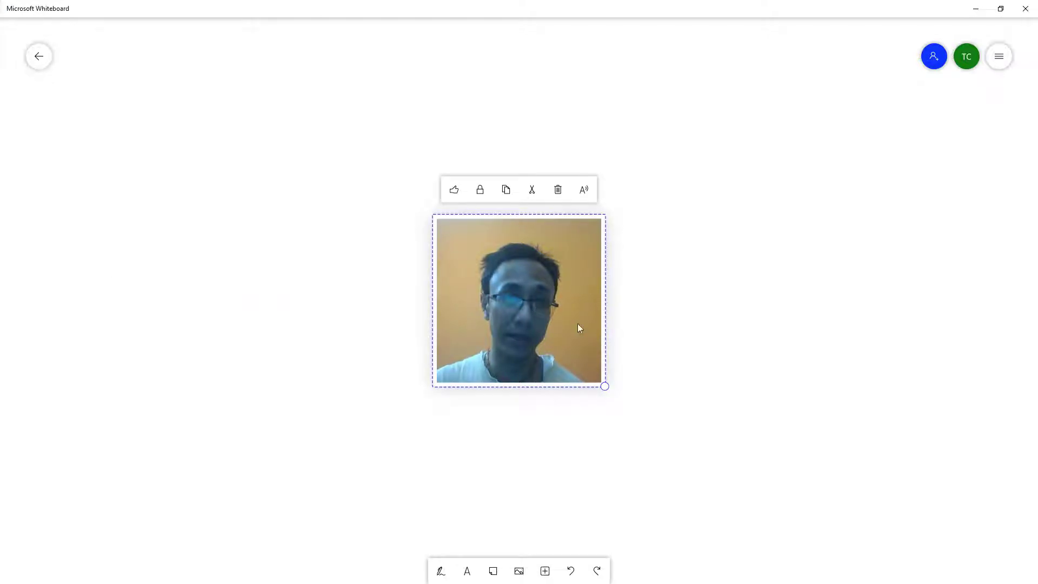
{"action": "mouse_move", "coordinate": [600, 382]}
{"action": "left_mouse_down"}
{"action": "mouse_move", "coordinate": [581, 364]}
{"action": "mouse_move", "coordinate": [551, 399]}
{"action": "left_mouse_up"}
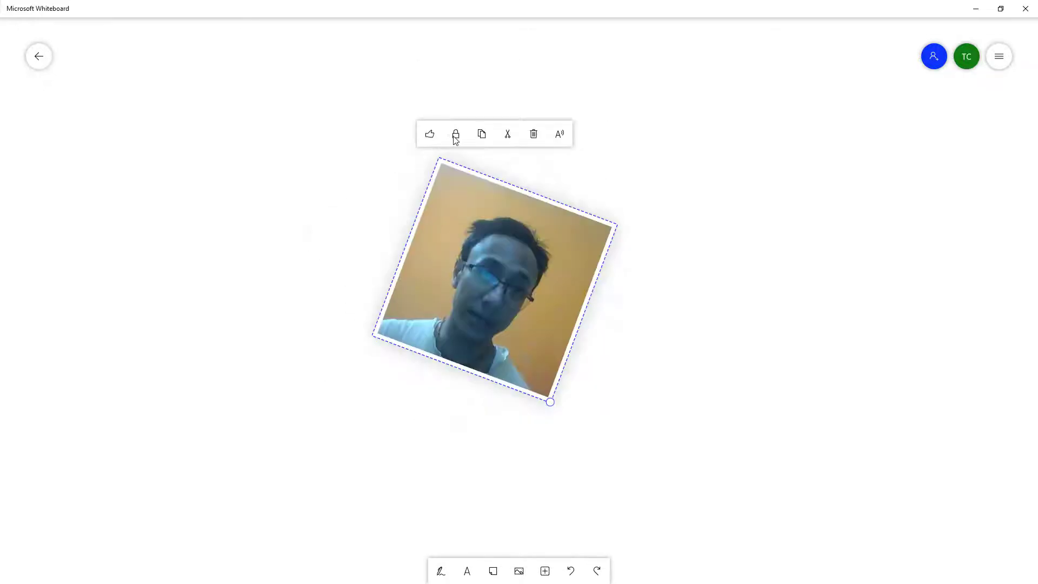
{"action": "left_click", "coordinate": [430, 134]}
{"action": "left_click", "coordinate": [504, 240]}
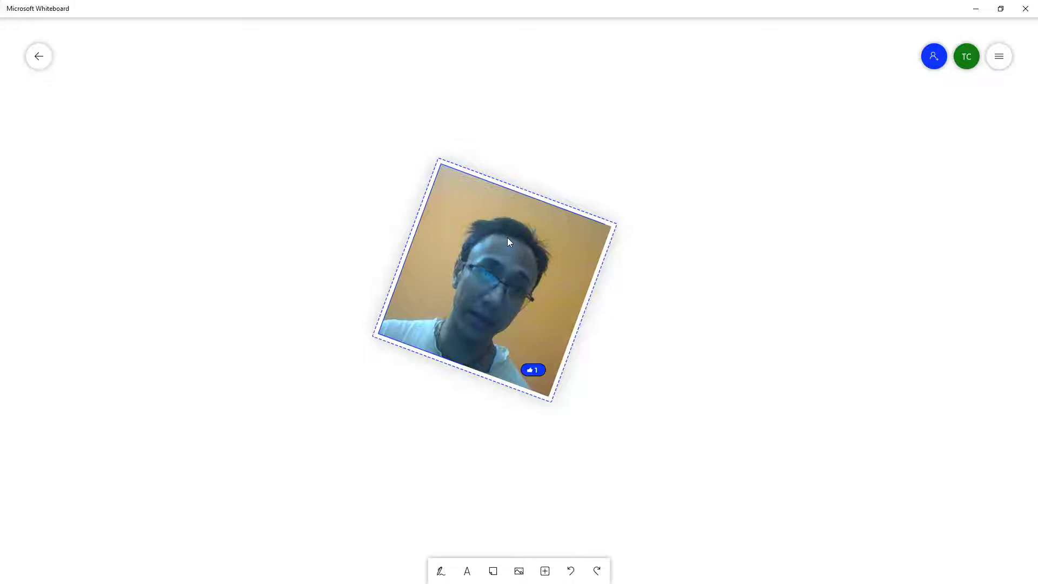
Step: Paste a copy of the photo and position it overlapping the original
{"action": "left_click", "coordinate": [535, 207]}
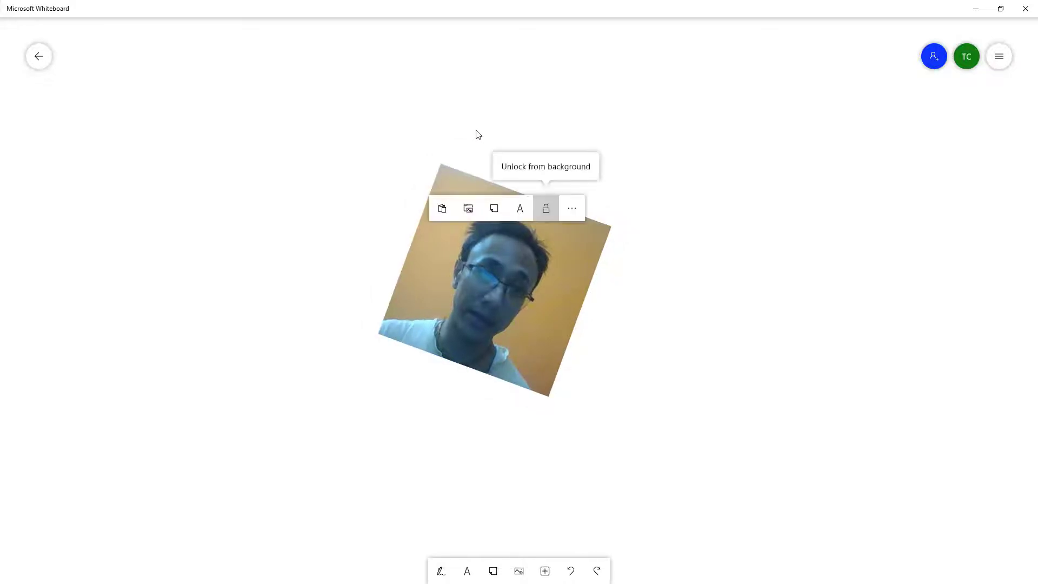
{"action": "left_click", "coordinate": [671, 165]}
{"action": "right_click", "coordinate": [649, 136]}
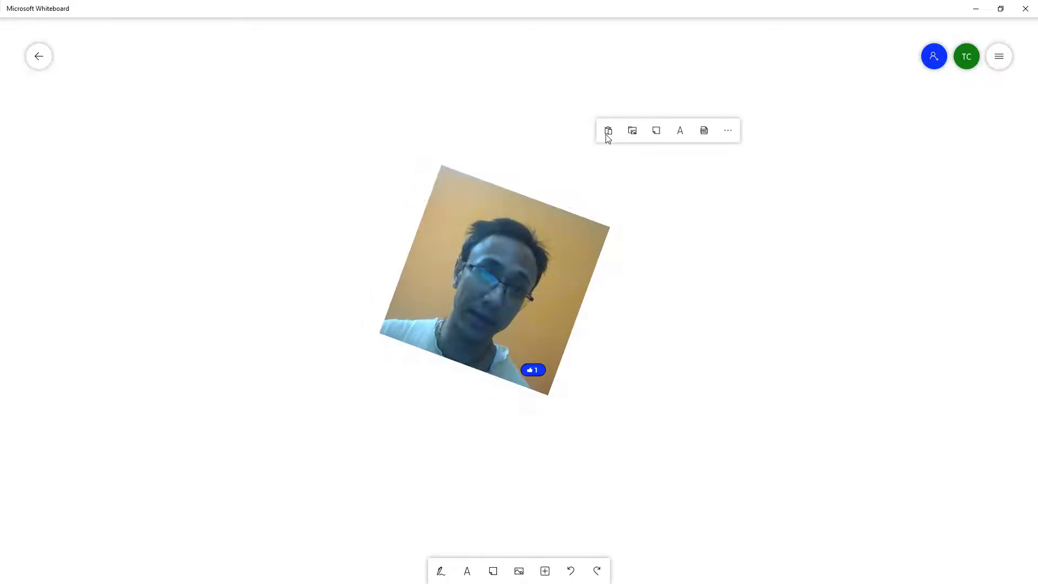
{"action": "left_click", "coordinate": [608, 130]}
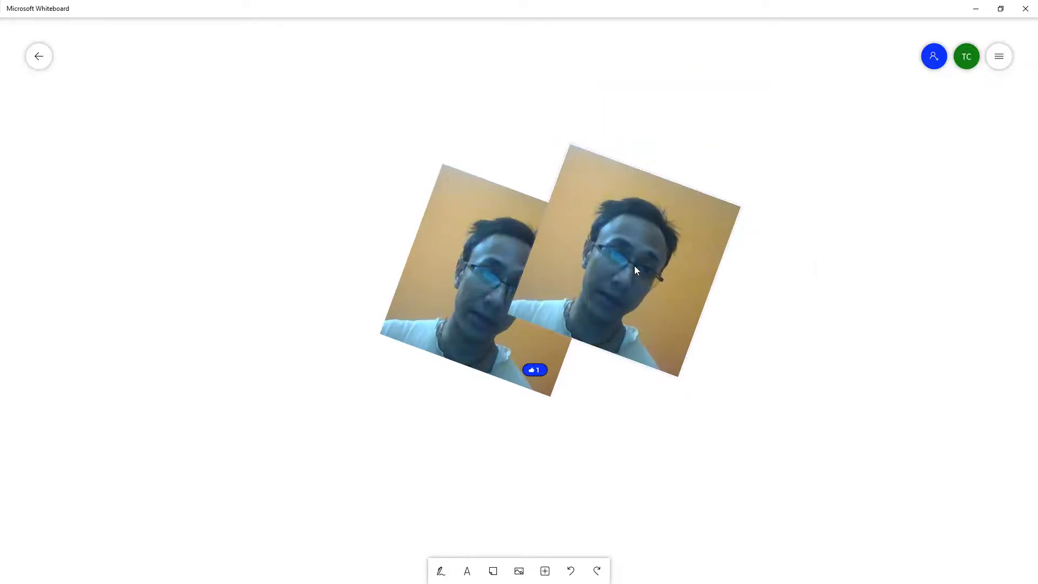
{"action": "left_click_drag", "start_coordinate": [682, 228], "coordinate": [681, 232]}
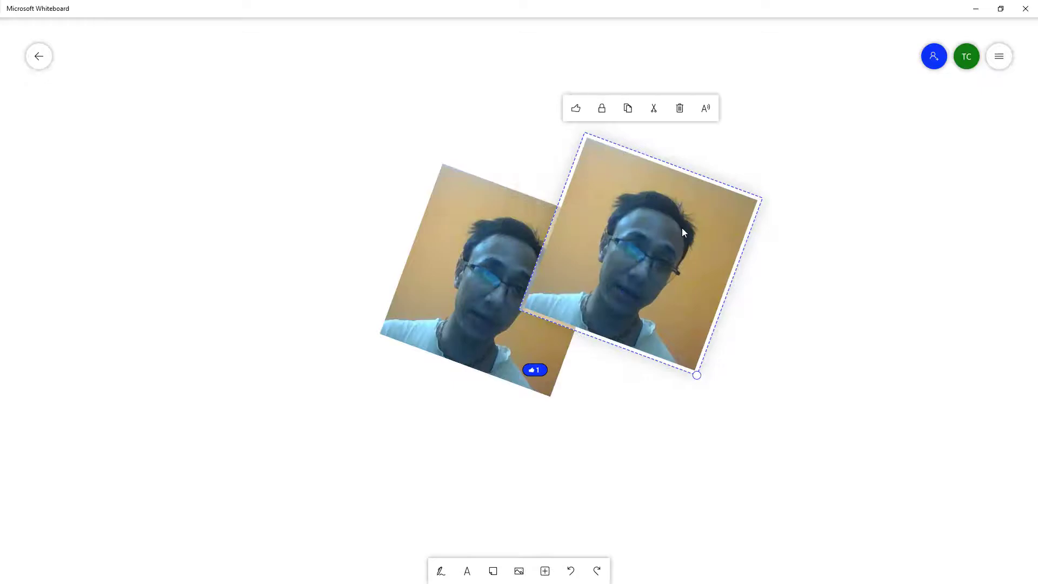